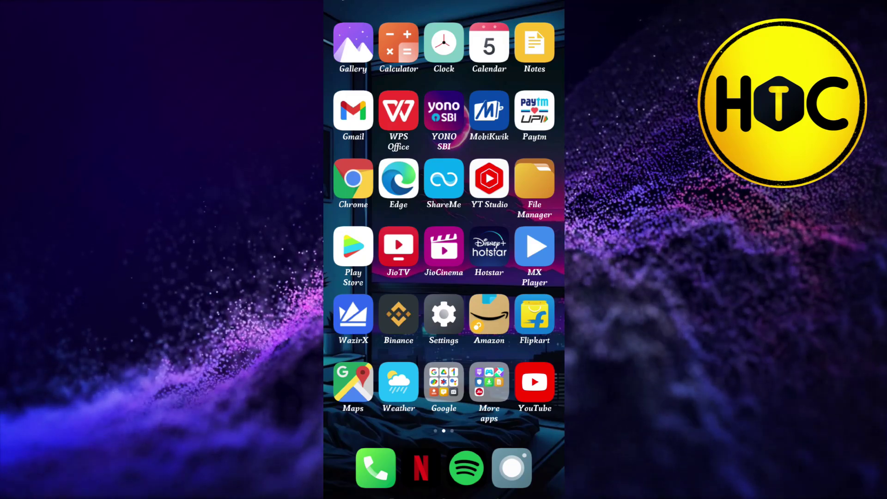
Launch Google Play Store from the Android home screen.
left_click(353, 246)
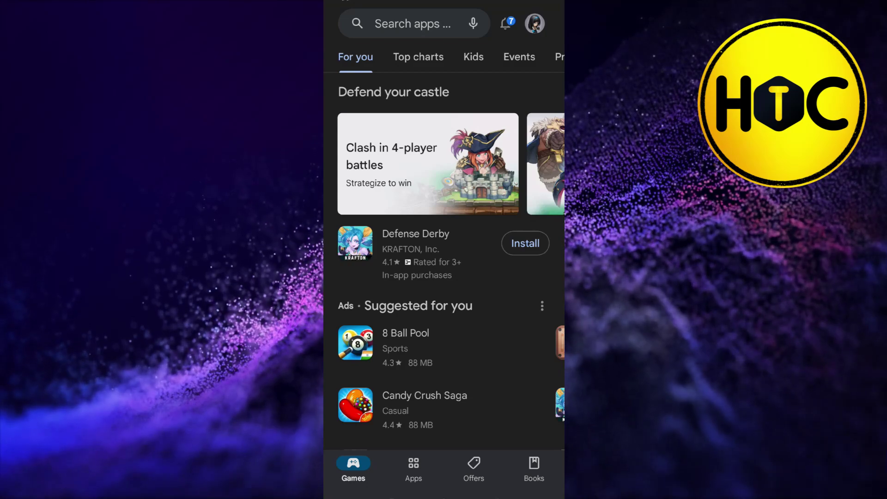
Go to Payments & subscriptions from the Google account menu.
left_click(534, 23)
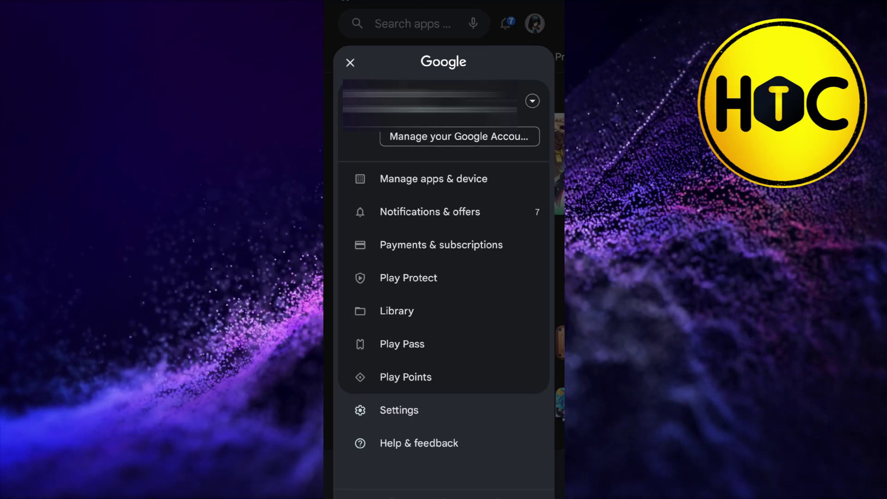
left_click(441, 245)
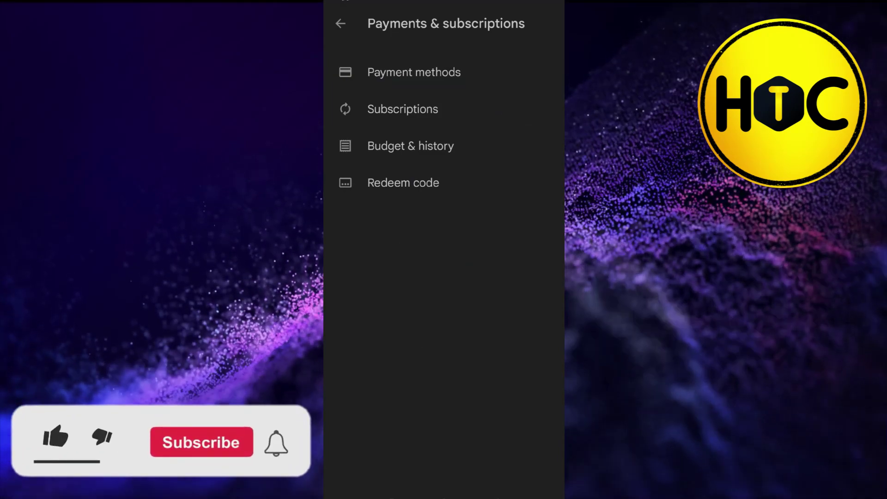
Open Payment methods to view saved methods and add-card options.
left_click(414, 72)
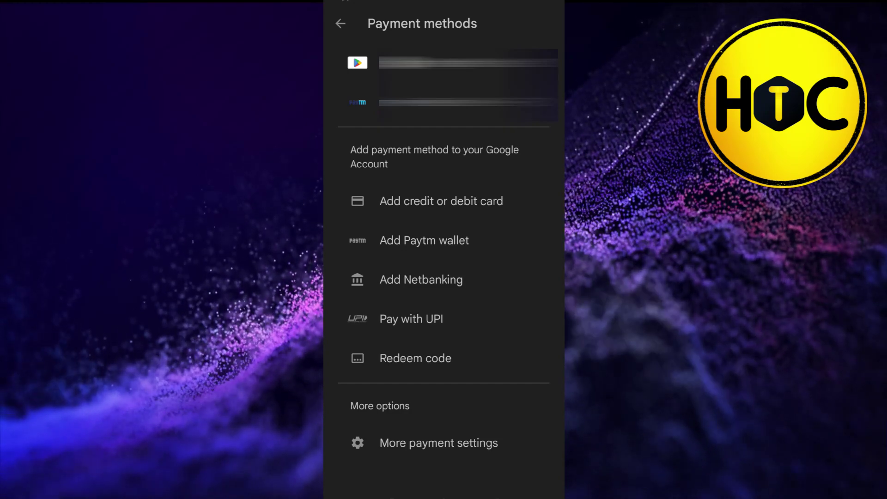
left_click(381, 201)
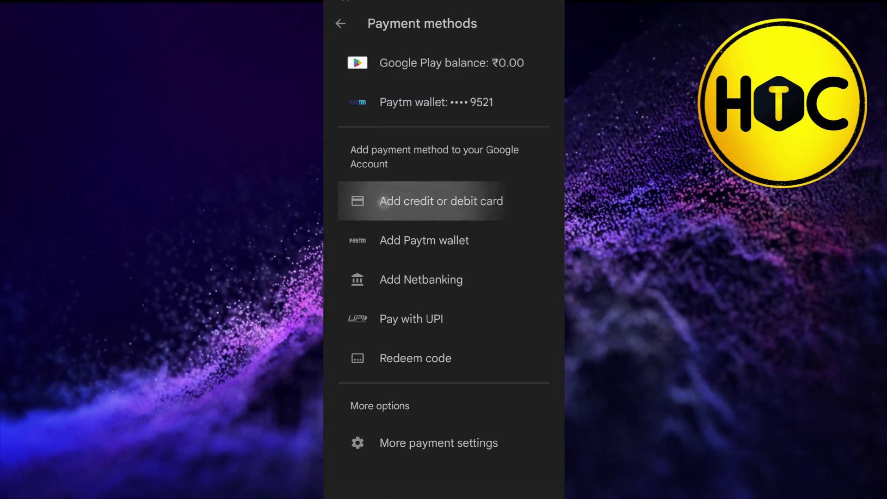